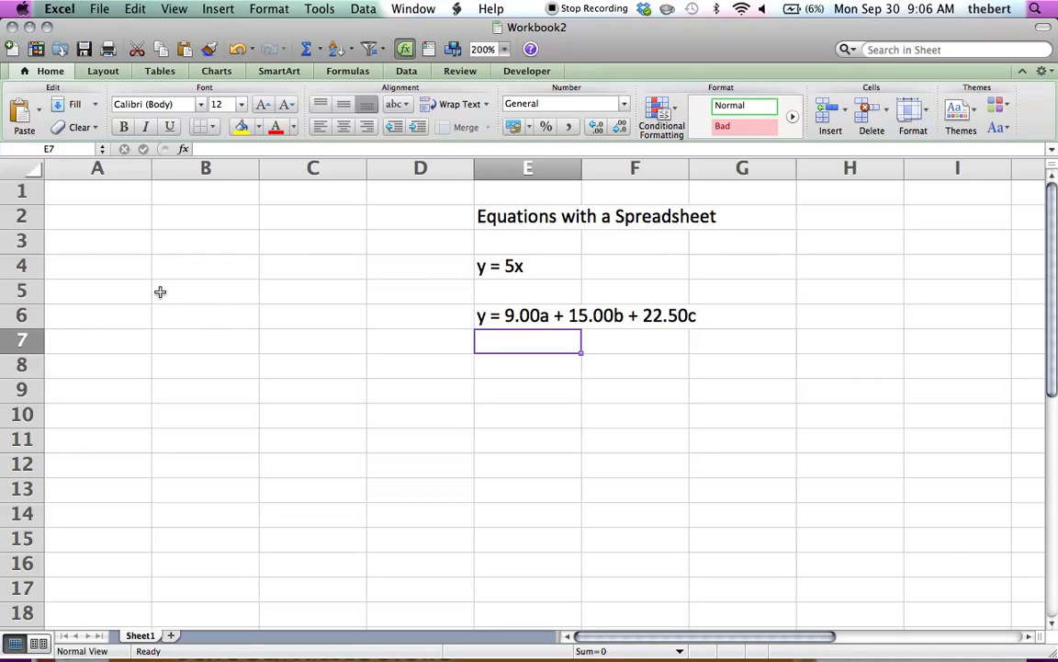
# Label cell A4 as x and B4 as y, and enter 3 as the x value in A5
pyautogui.click(133, 273)
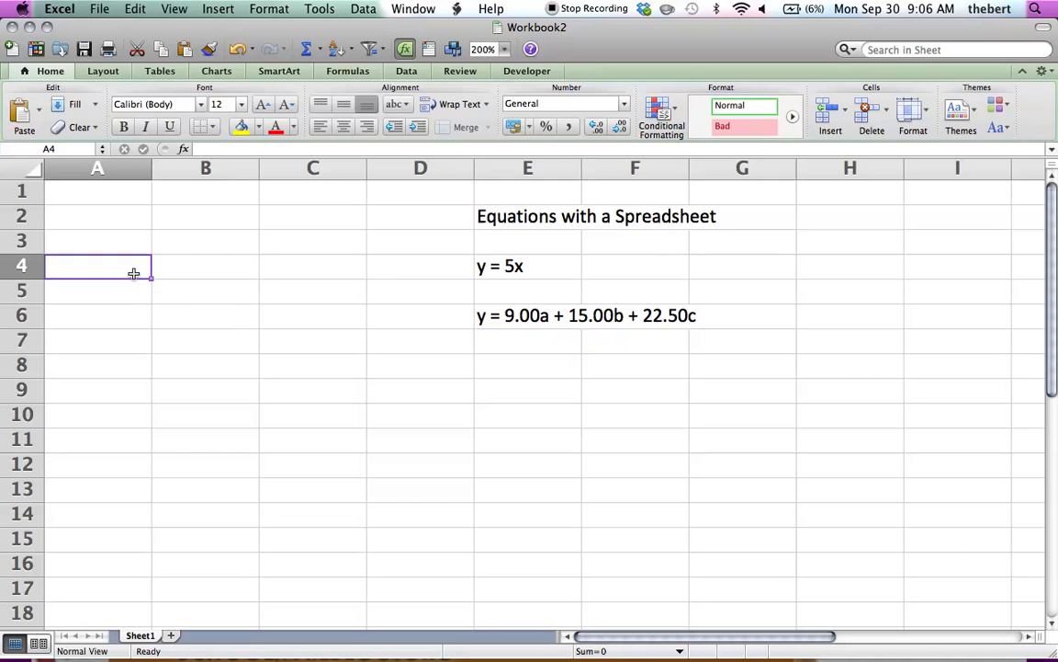
pyautogui.write('x')
pyautogui.press('Return')
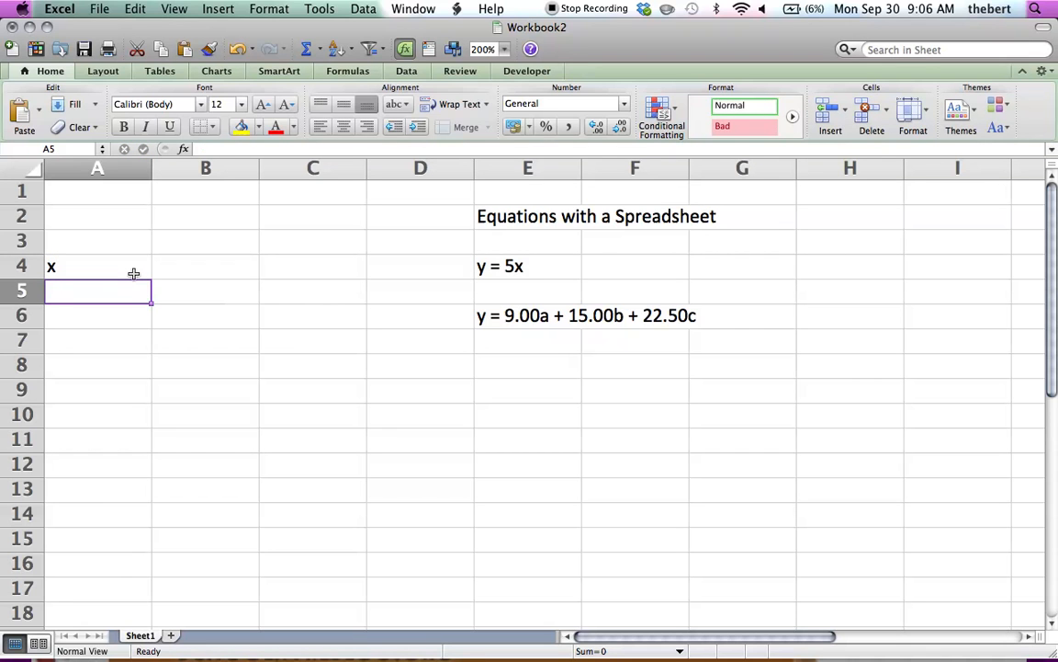
pyautogui.write('3')
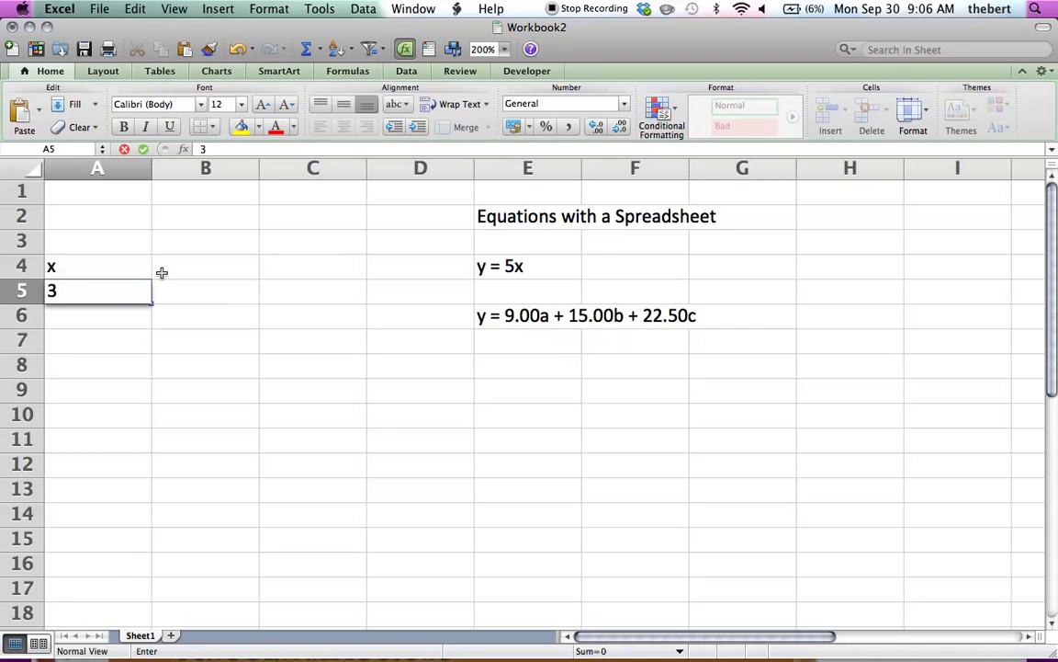
pyautogui.click(213, 272)
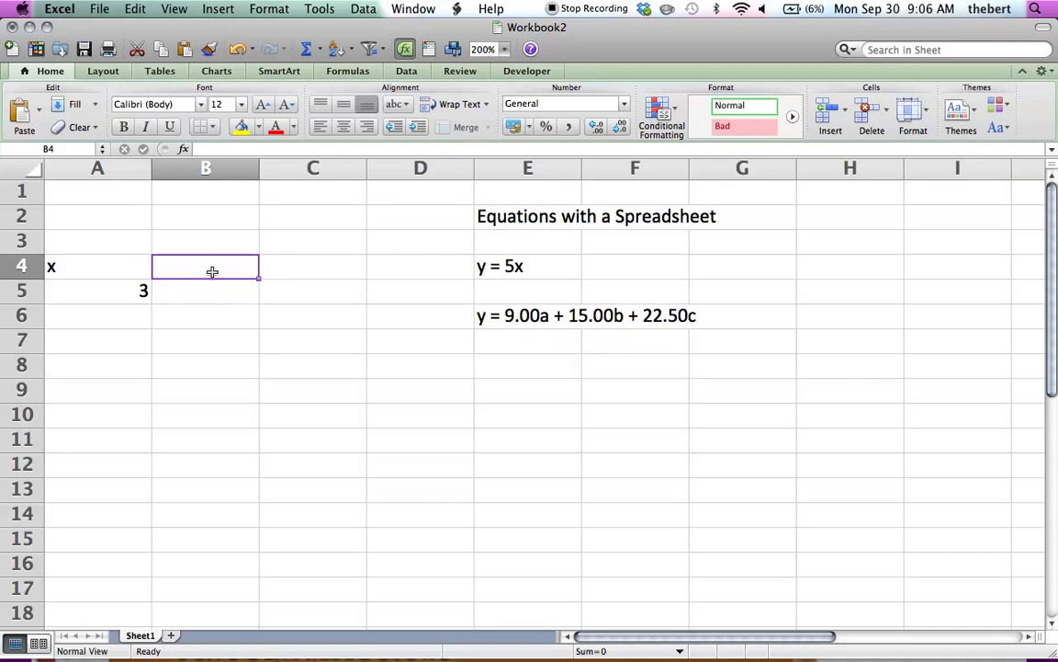
pyautogui.write('y')
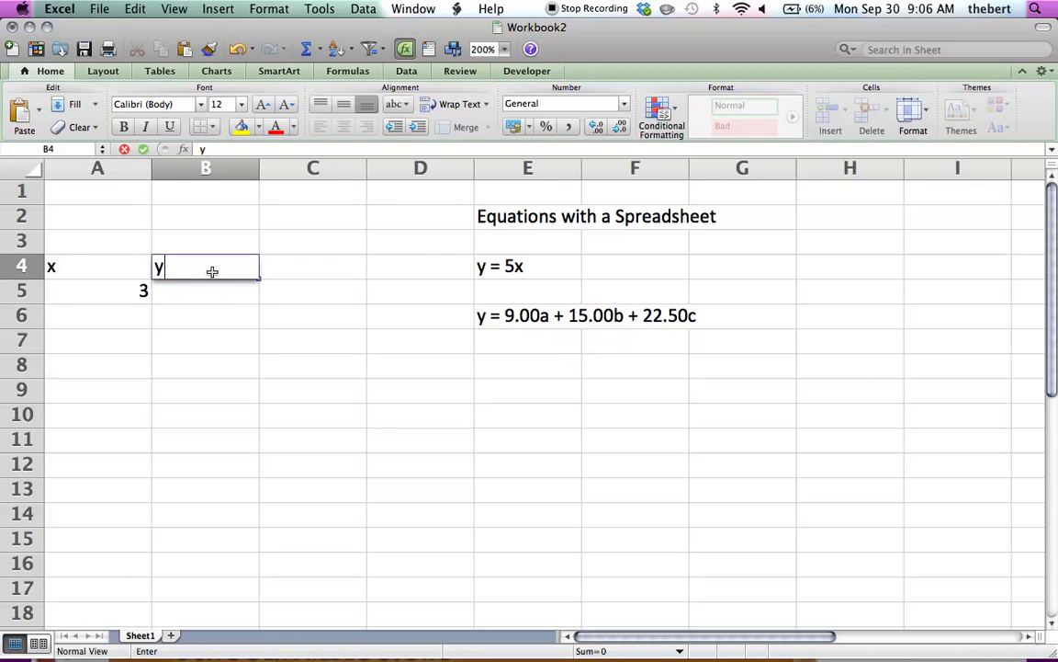
pyautogui.press('Return')
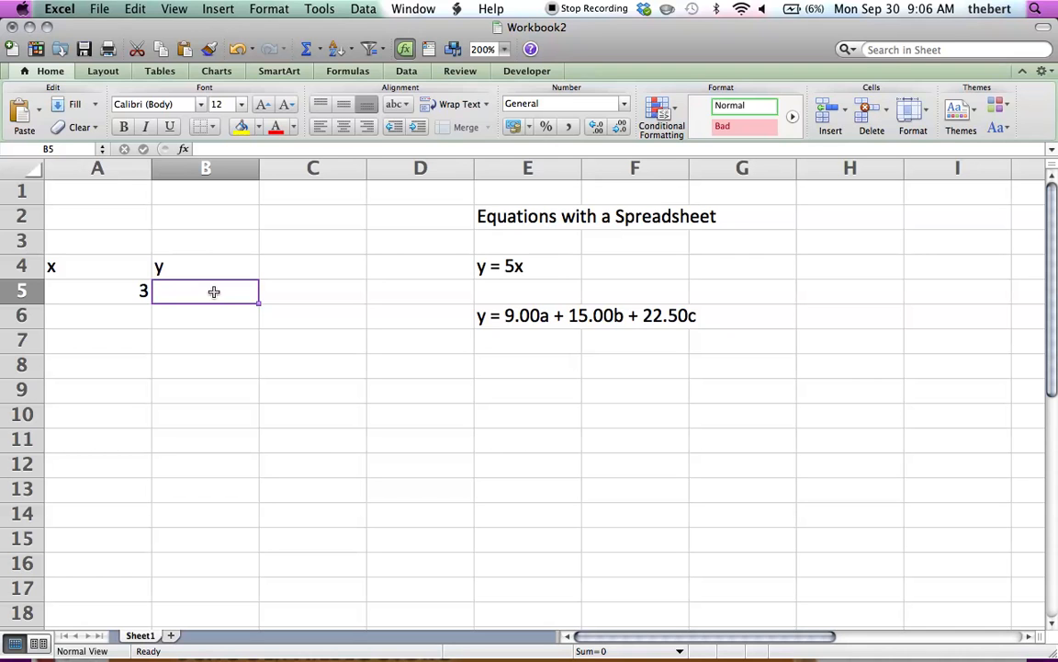
# Enter the formula =5*A5 in cell B5 to calculate y from the x value
pyautogui.write('=')
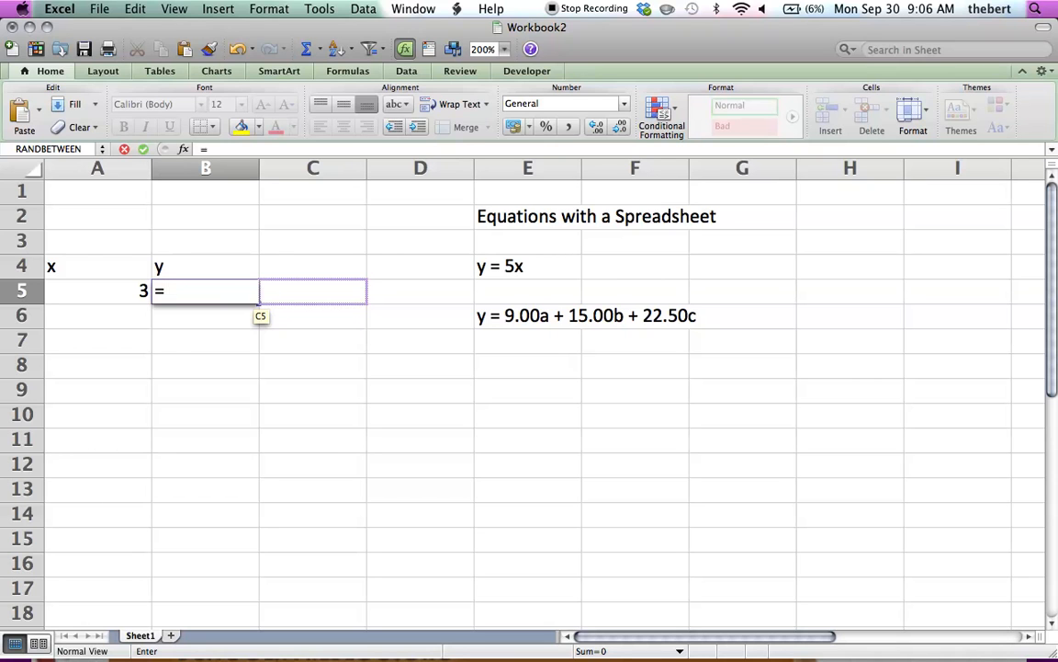
pyautogui.write('5')
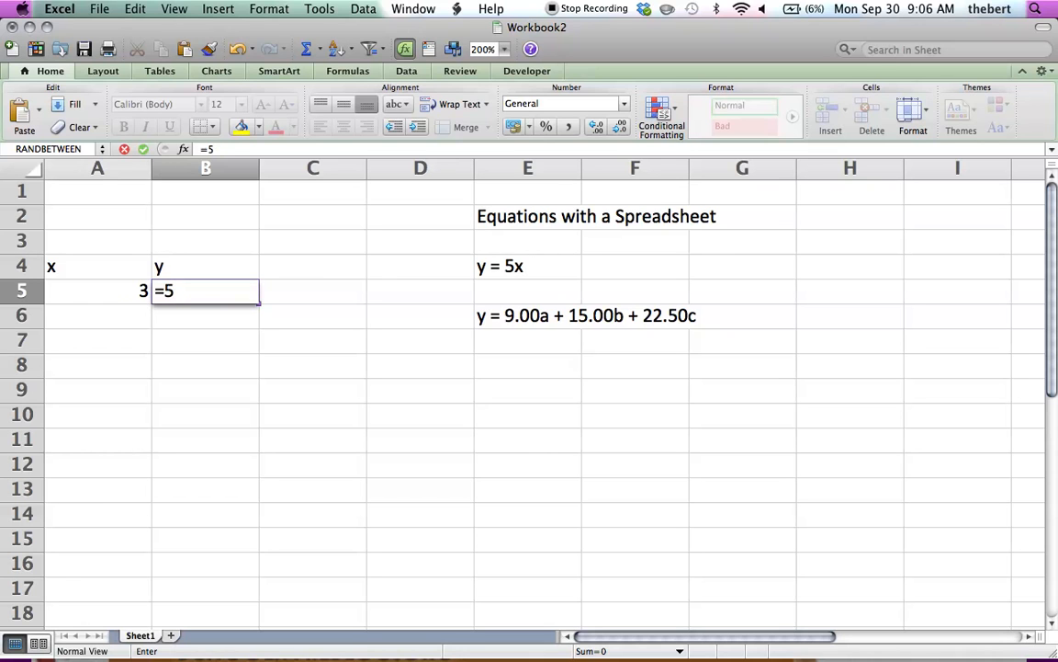
pyautogui.write('*')
pyautogui.click(97, 292)
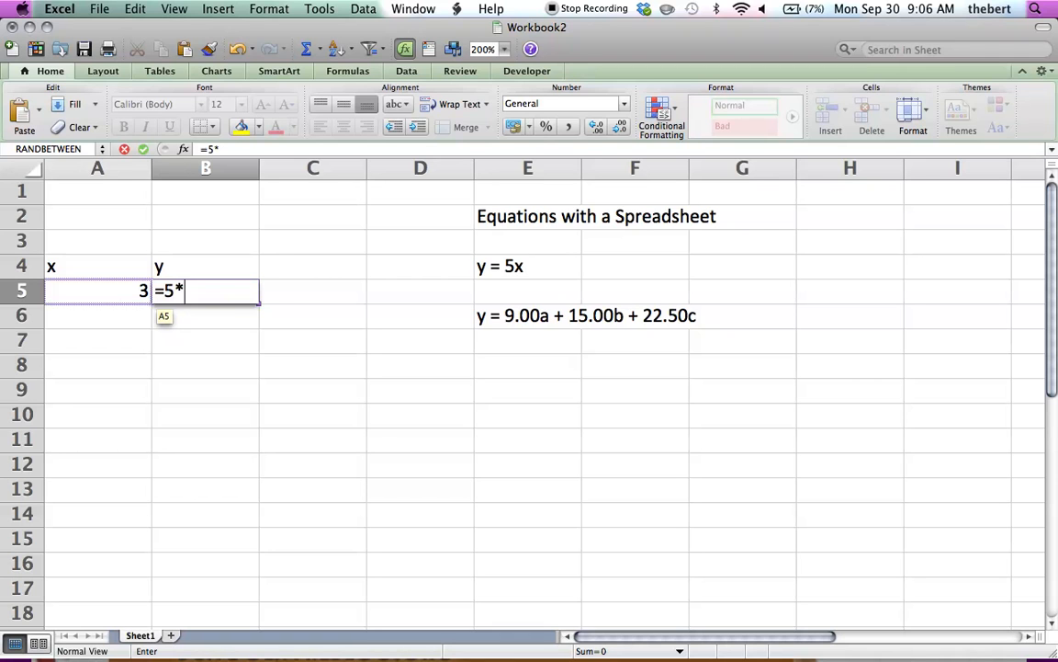
pyautogui.click(101, 290)
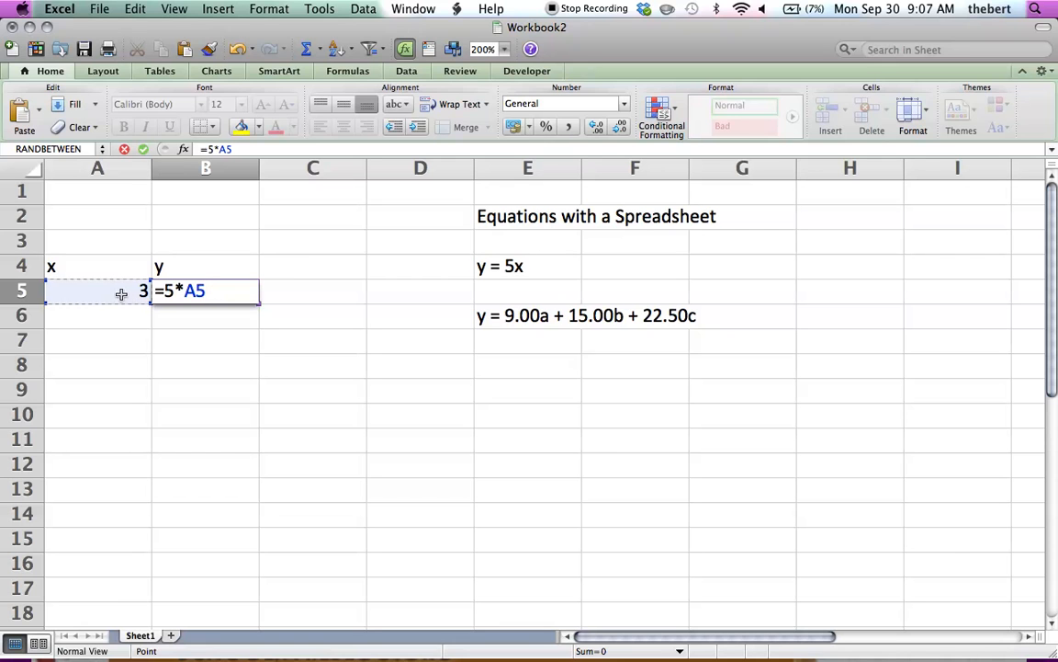
pyautogui.press('Return')
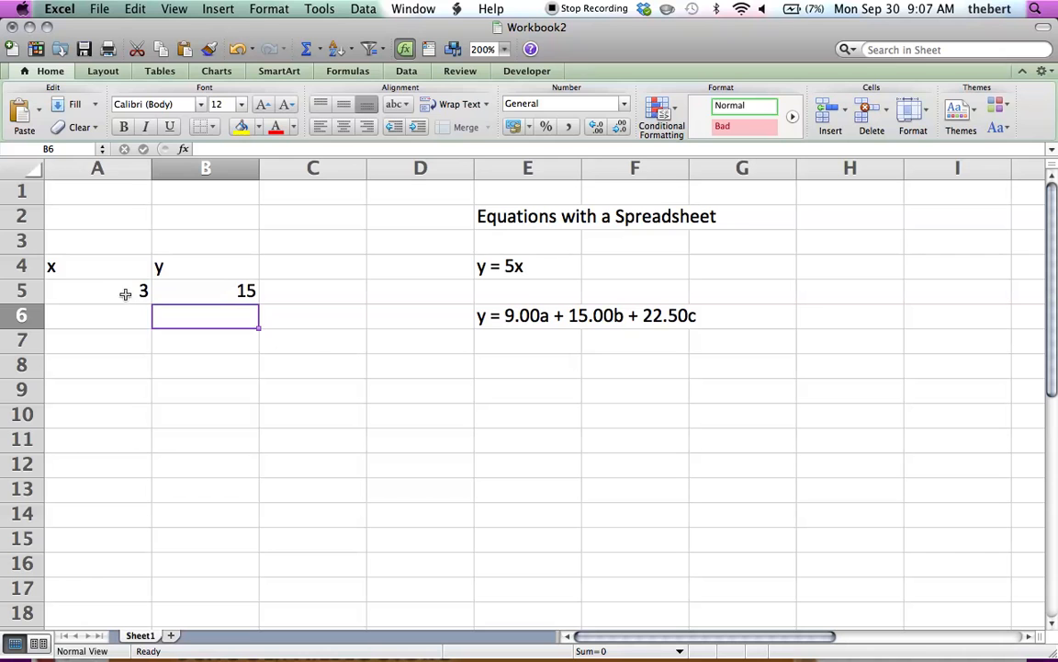
# Check the formula in B5 and change the x value in A5 to 7
pyautogui.click(209, 292)
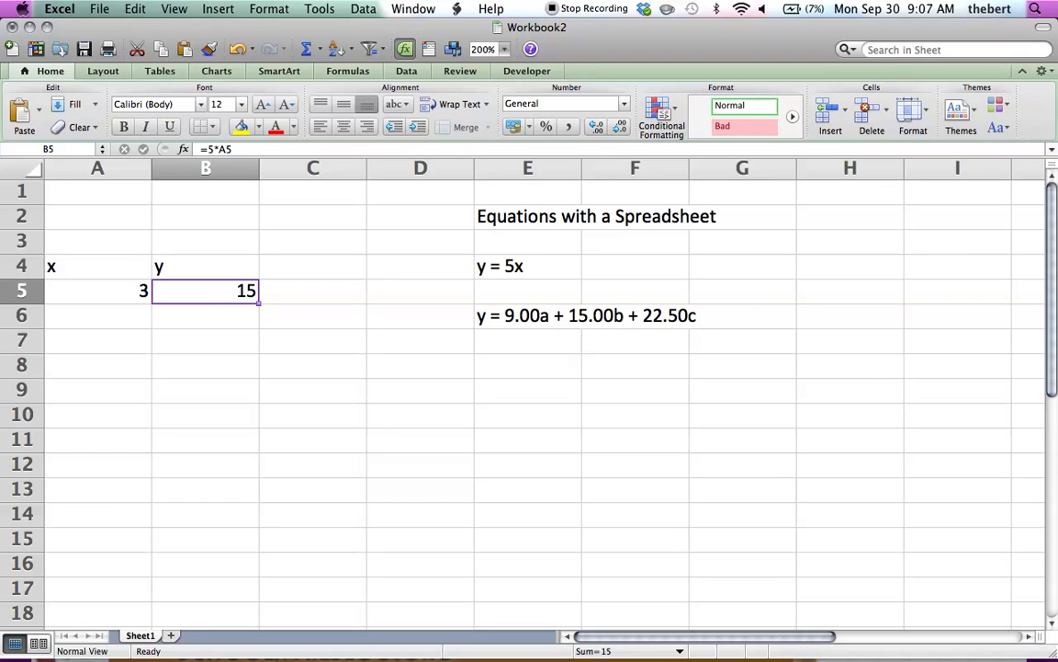
pyautogui.click(131, 293)
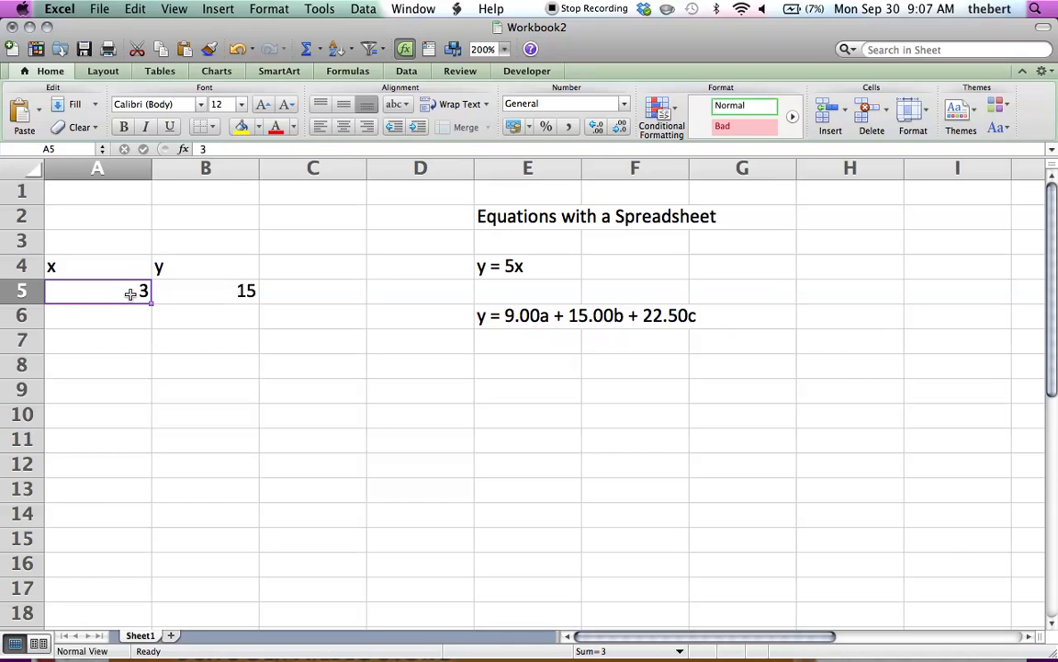
pyautogui.write('7')
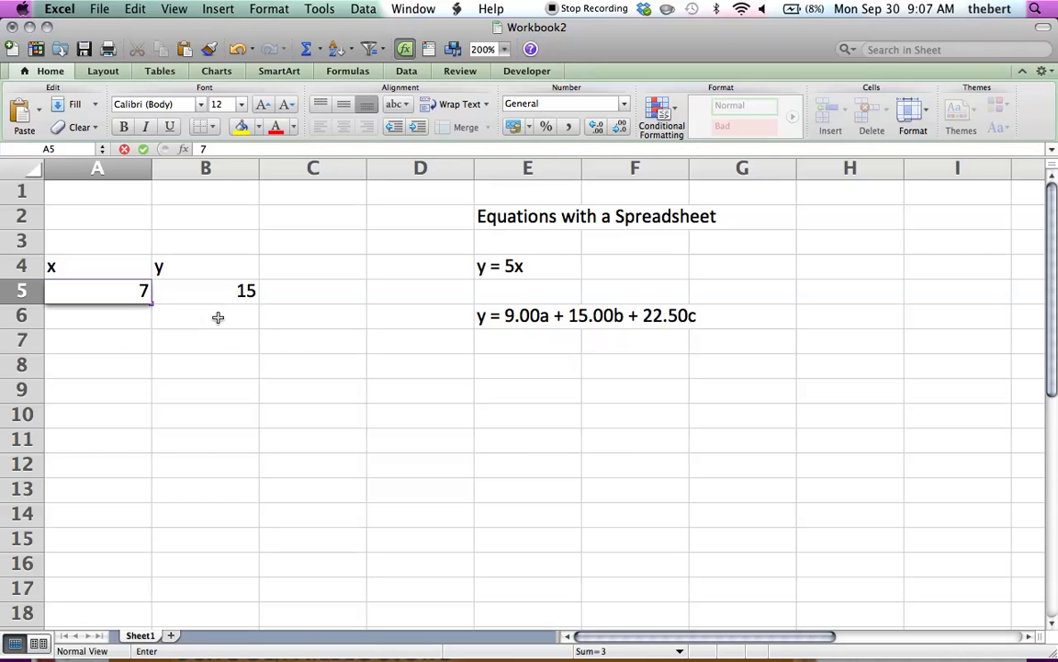
pyautogui.press('Return')
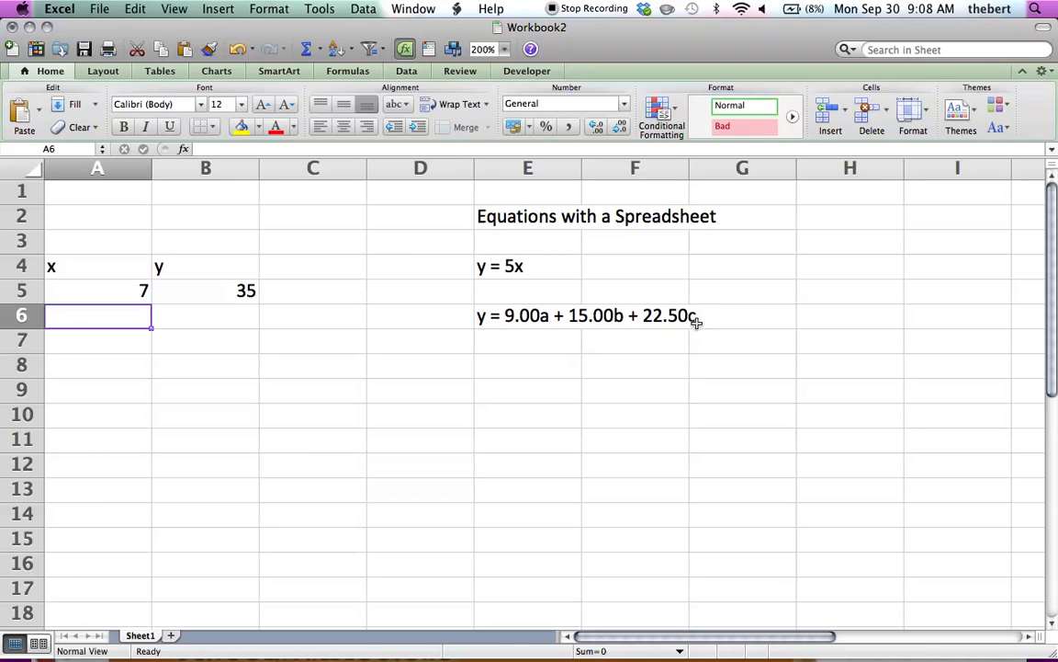
# Add the labels a, b and c in cells A8, B8 and C8 for the second equation
pyautogui.click(104, 371)
pyautogui.write('a')
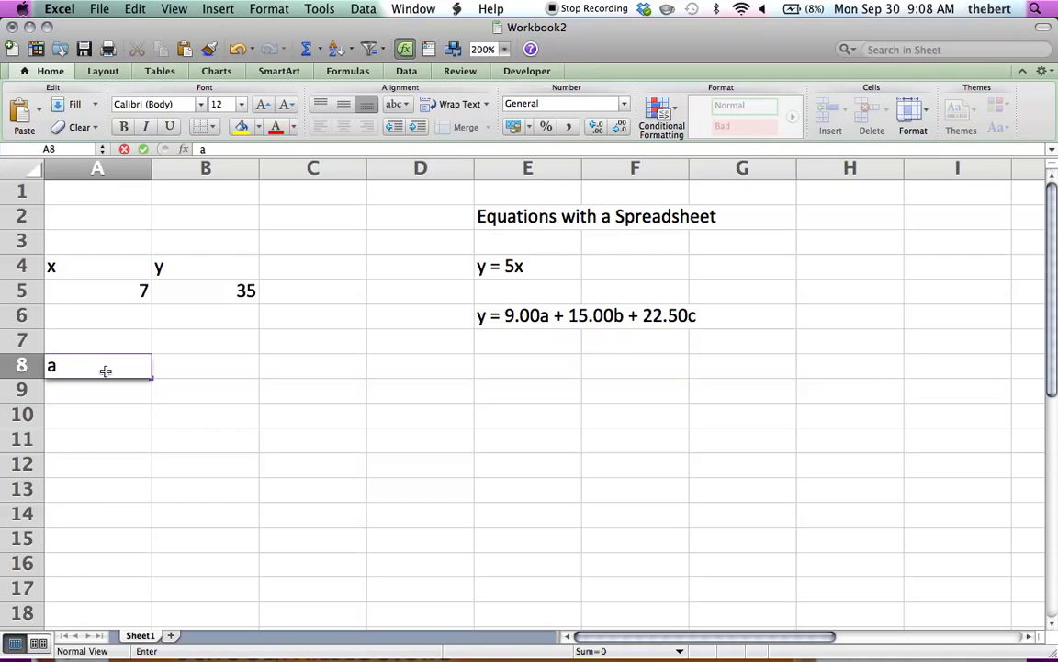
pyautogui.press('Tab')
pyautogui.write('b')
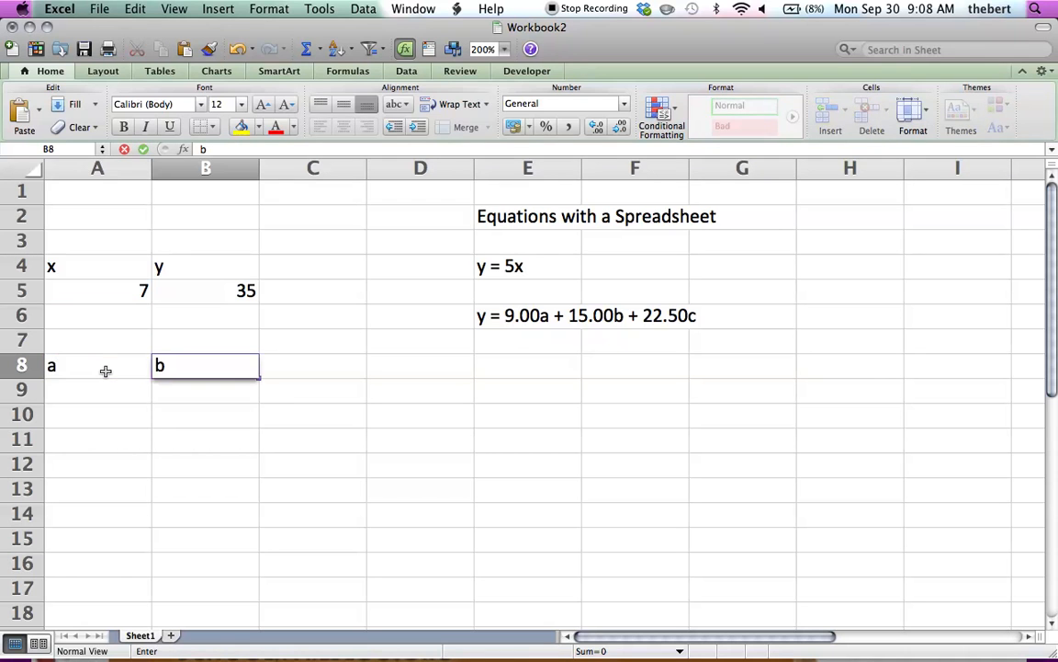
pyautogui.press('Tab')
pyautogui.write('c')
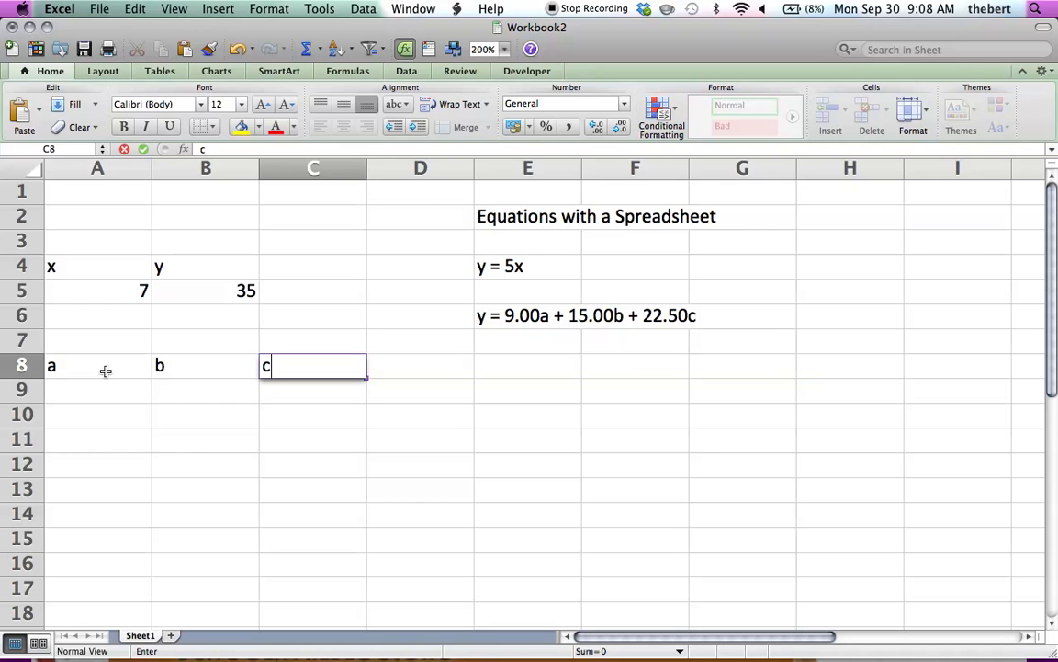
# Enter the values 1, 7 and 2 under a, b and c in cells A9, B9 and C9
pyautogui.click(99, 386)
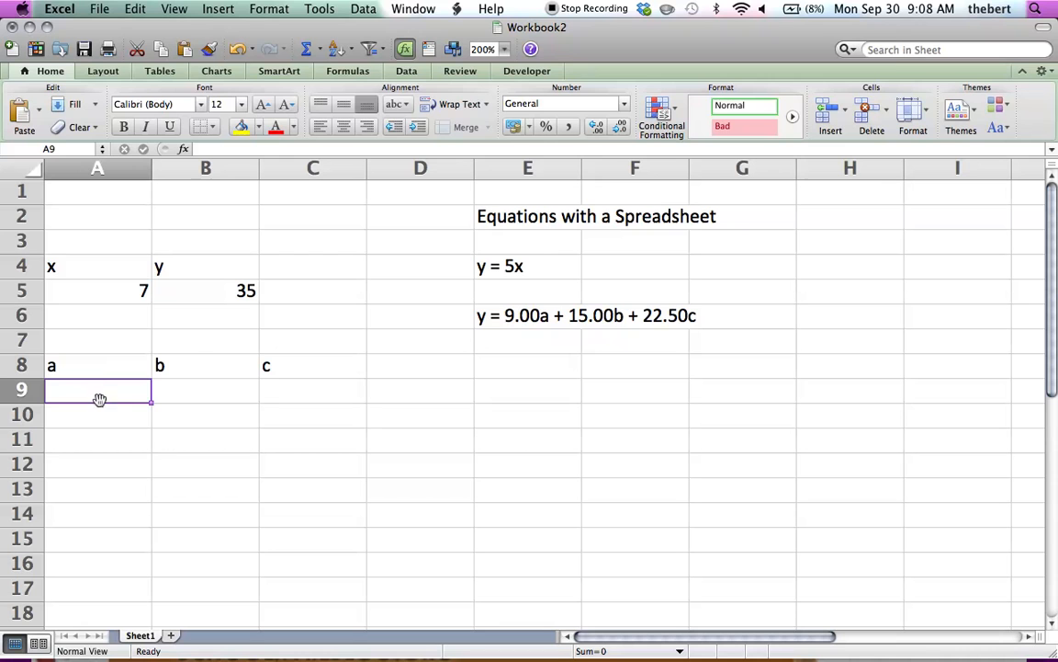
pyautogui.write('1')
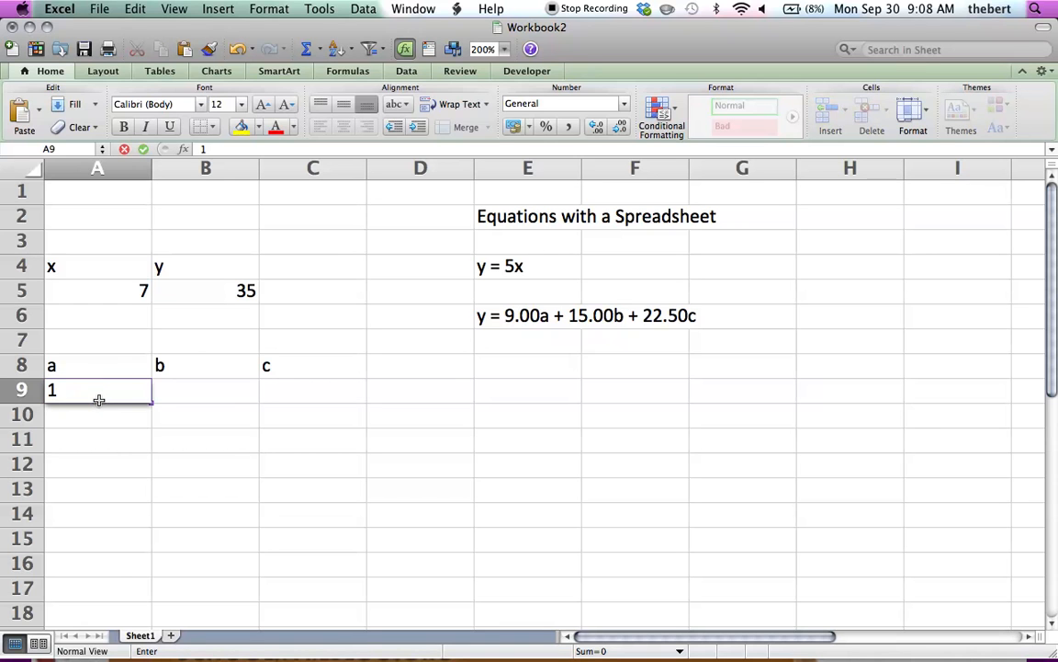
pyautogui.click(214, 392)
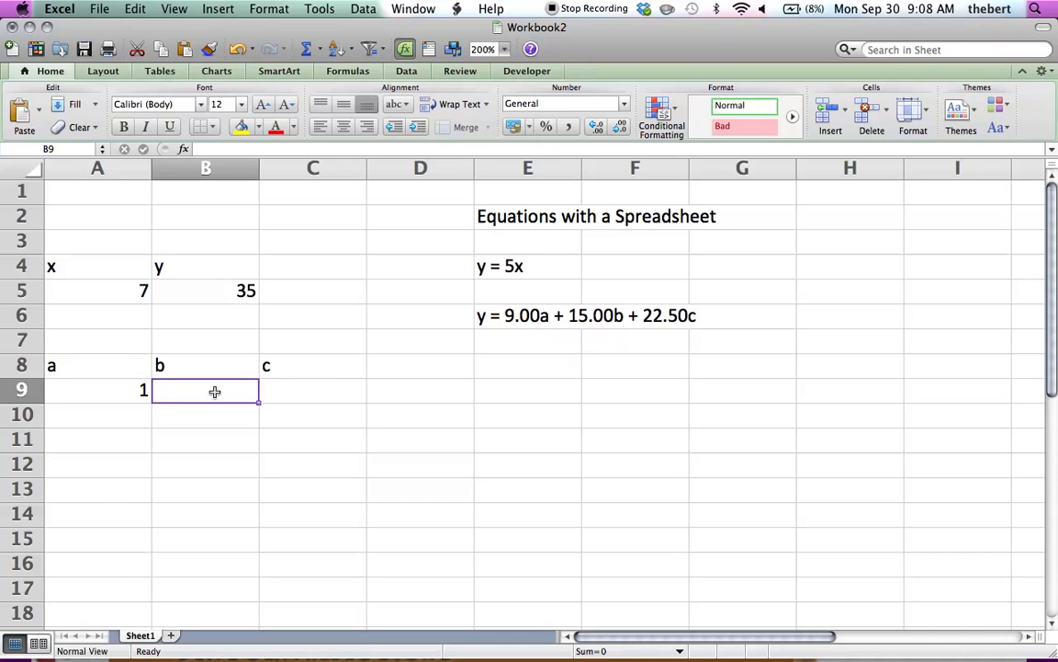
pyautogui.write('7')
pyautogui.click(317, 392)
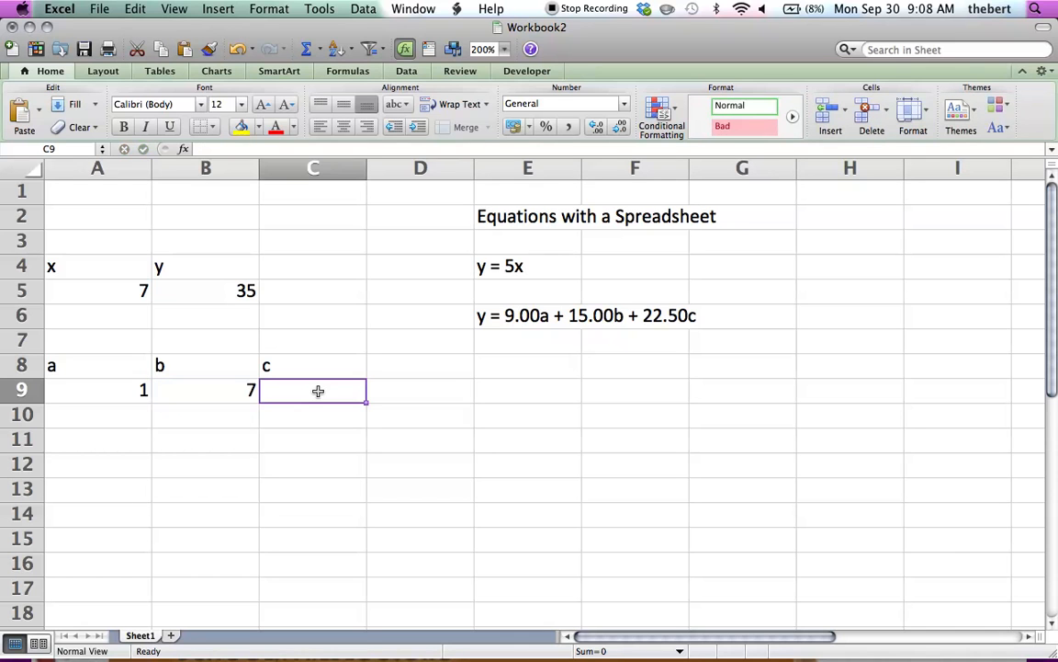
pyautogui.write('2')
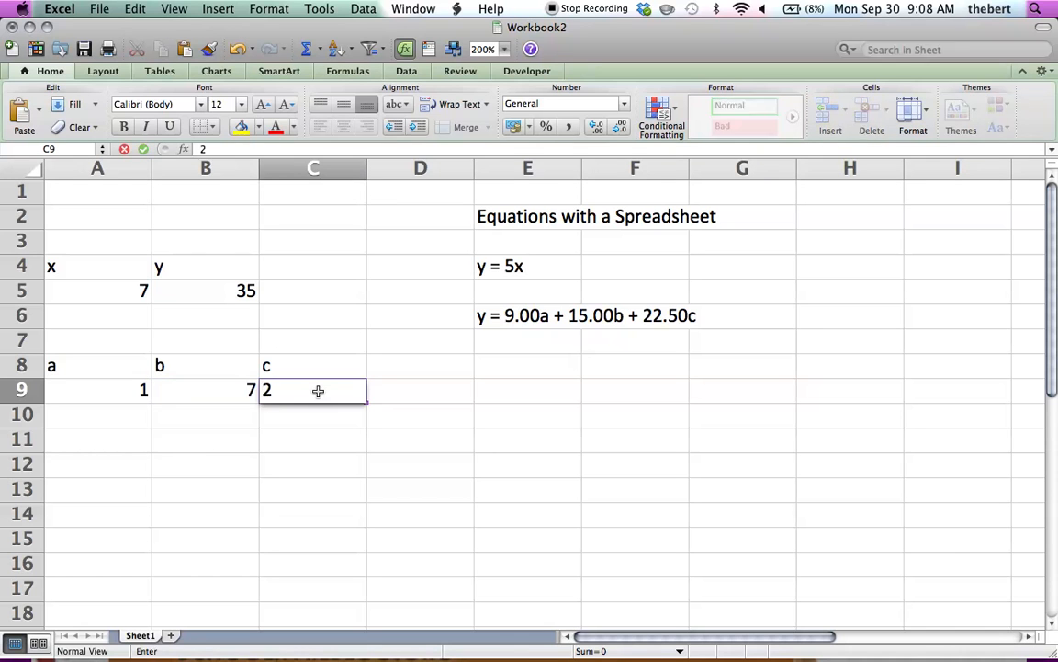
pyautogui.press('Return')
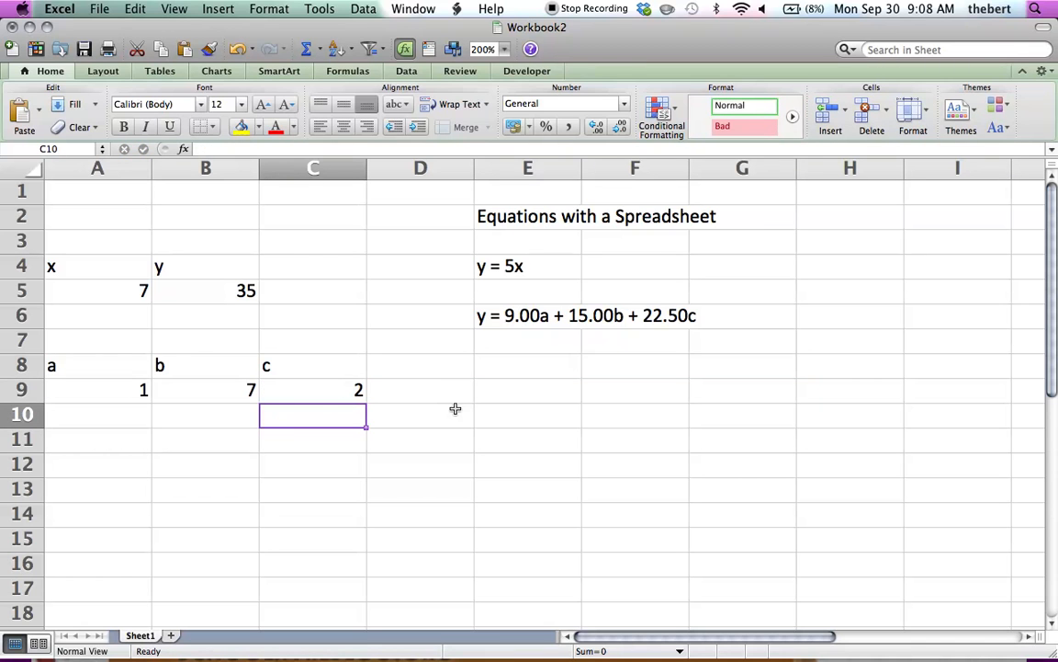
# Label cell D8 as y and enter the formula =9*A9+15*B9+22.5*C9 in D9
pyautogui.click(464, 365)
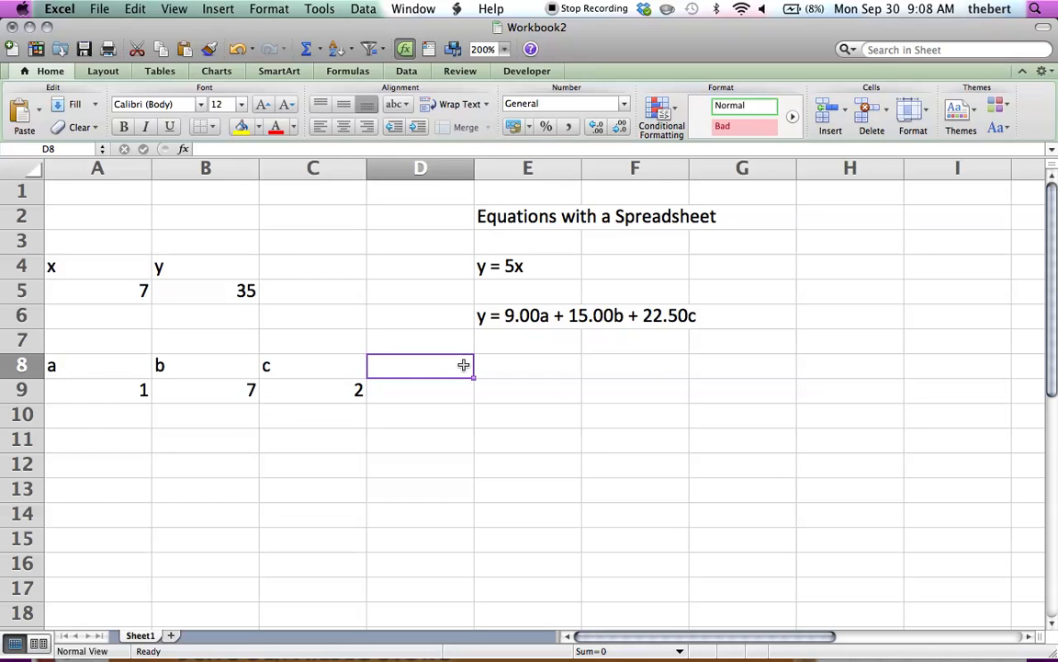
pyautogui.write('y')
pyautogui.click(455, 389)
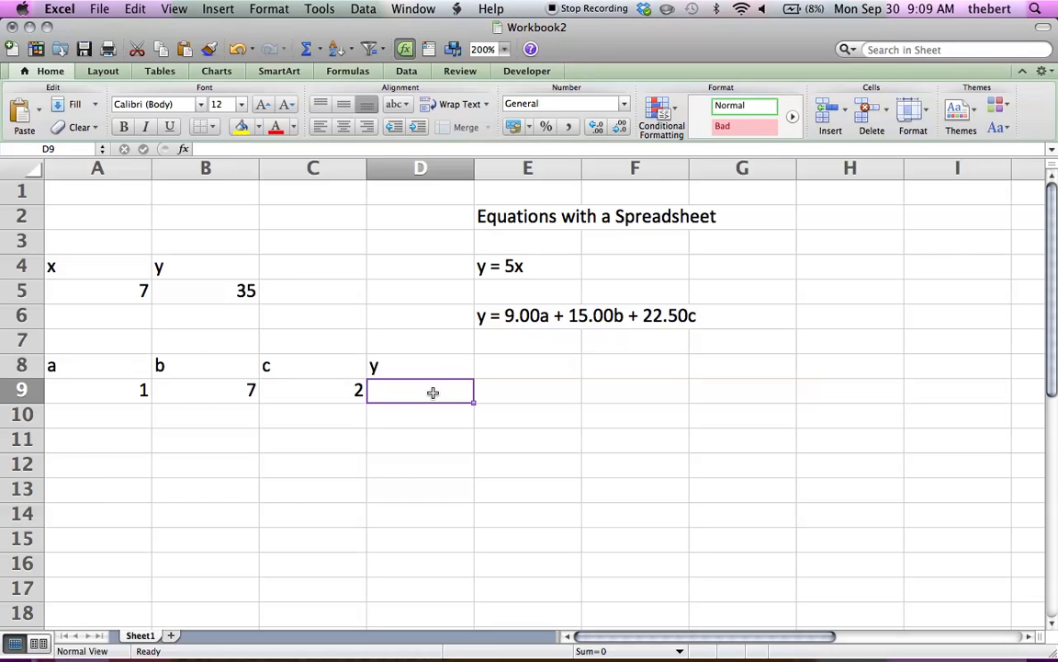
pyautogui.write('=')
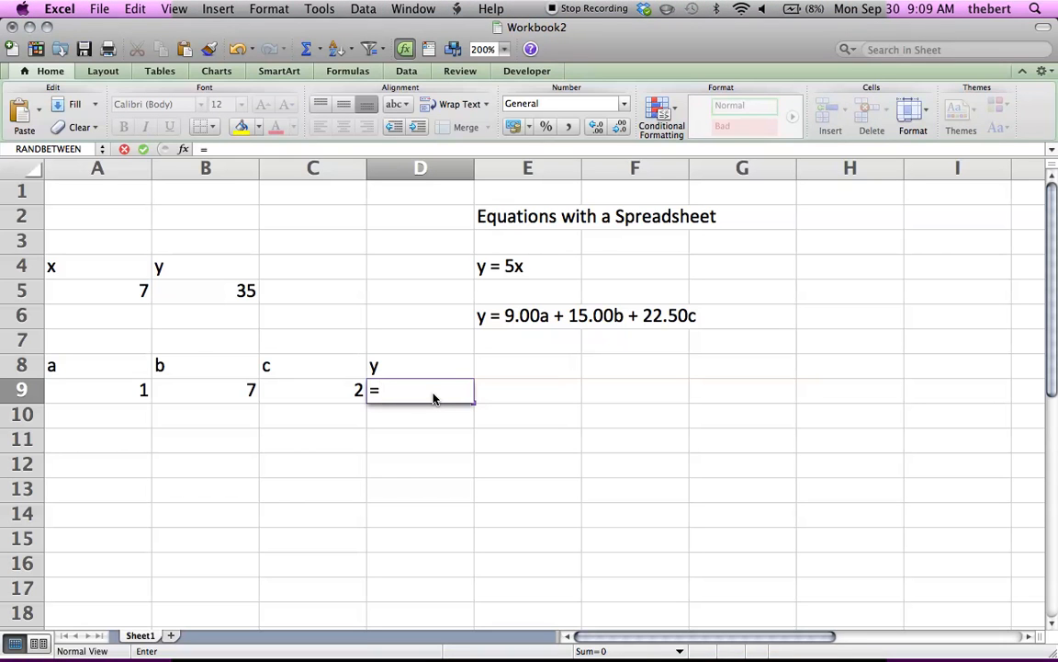
pyautogui.write('9*')
pyautogui.click(96, 390)
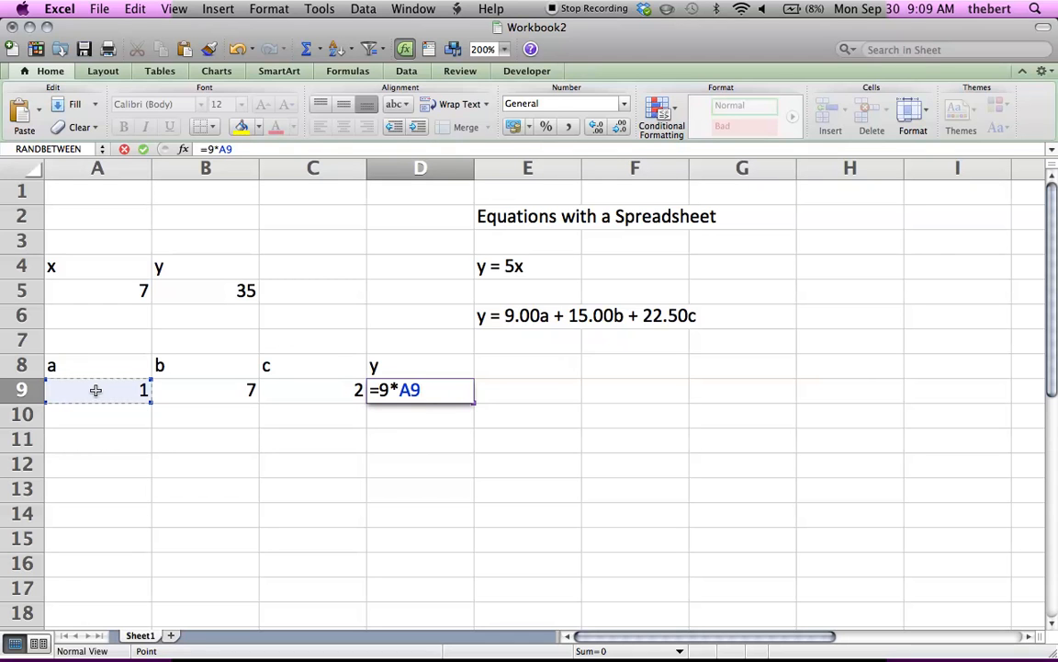
pyautogui.write('+15*')
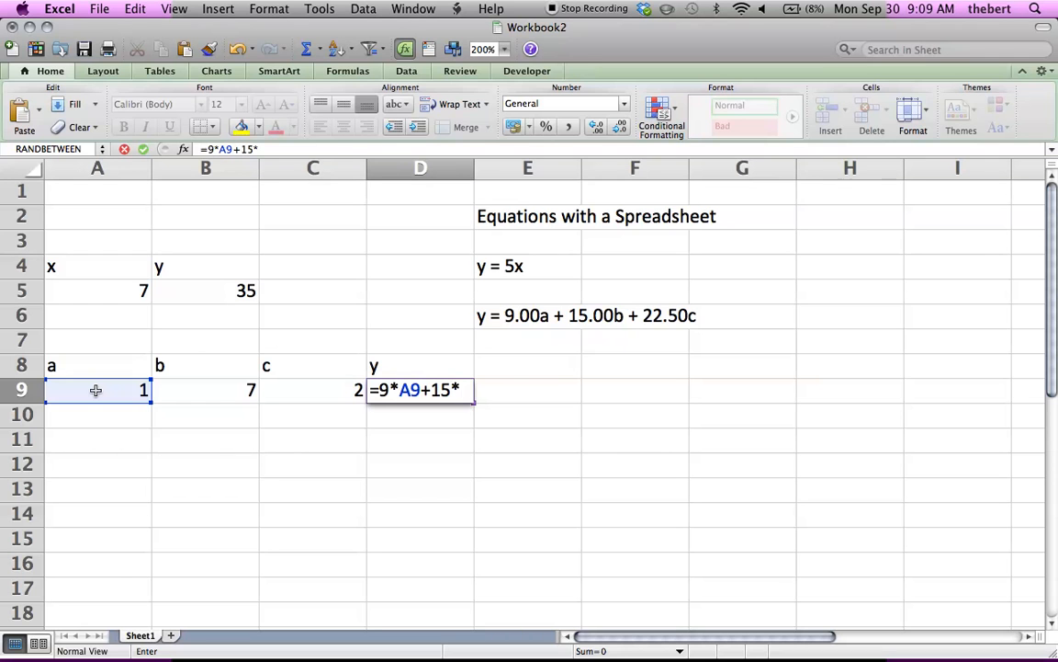
pyautogui.click(208, 391)
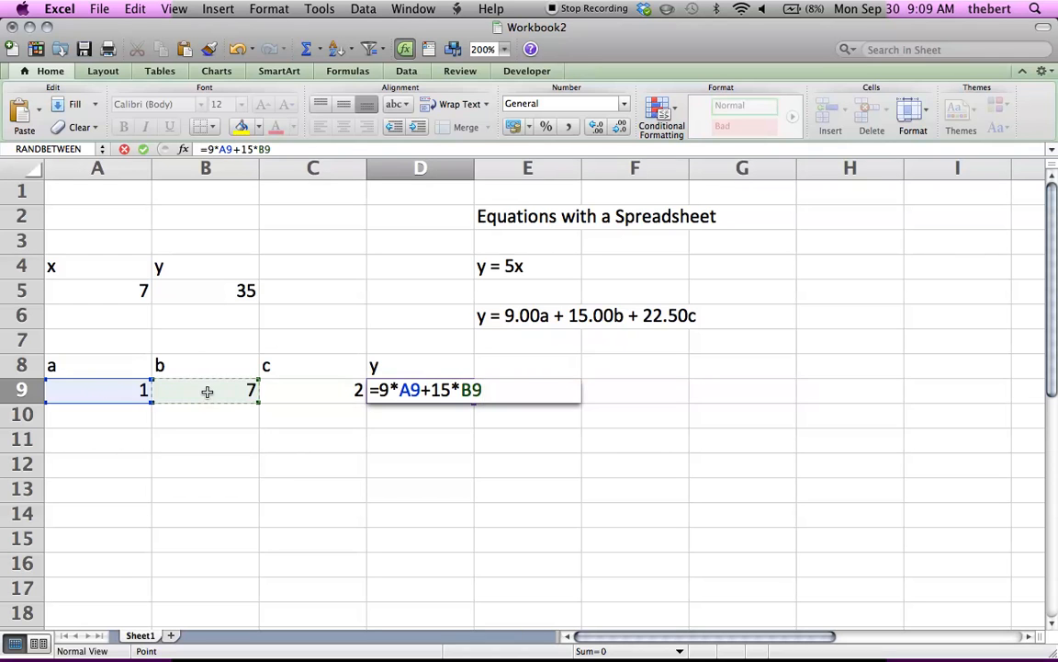
pyautogui.write('+22.5*')
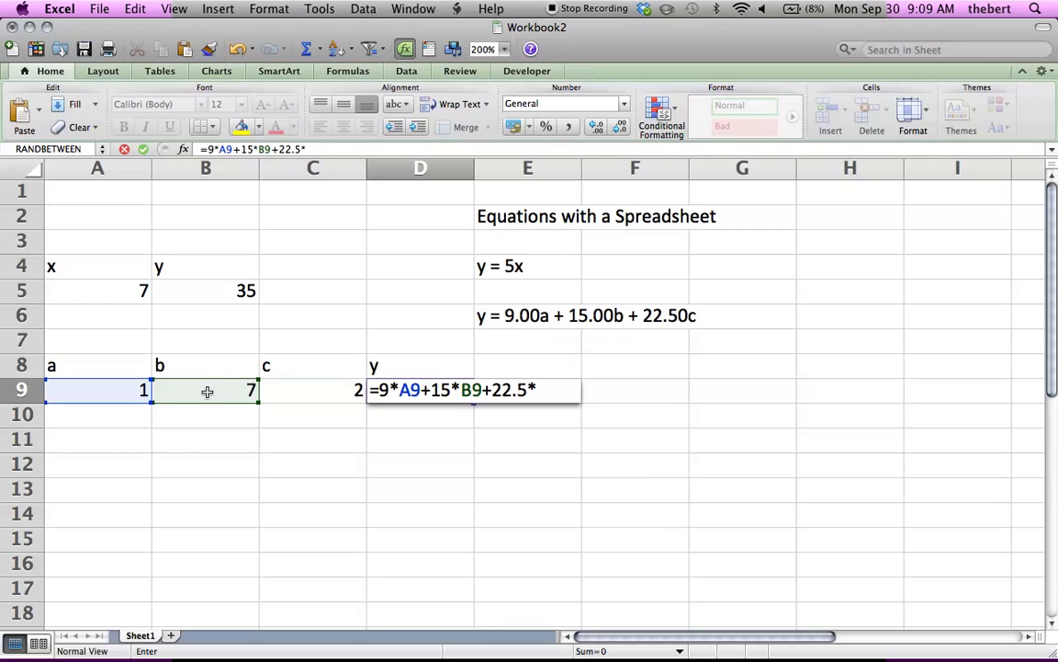
pyautogui.click(326, 397)
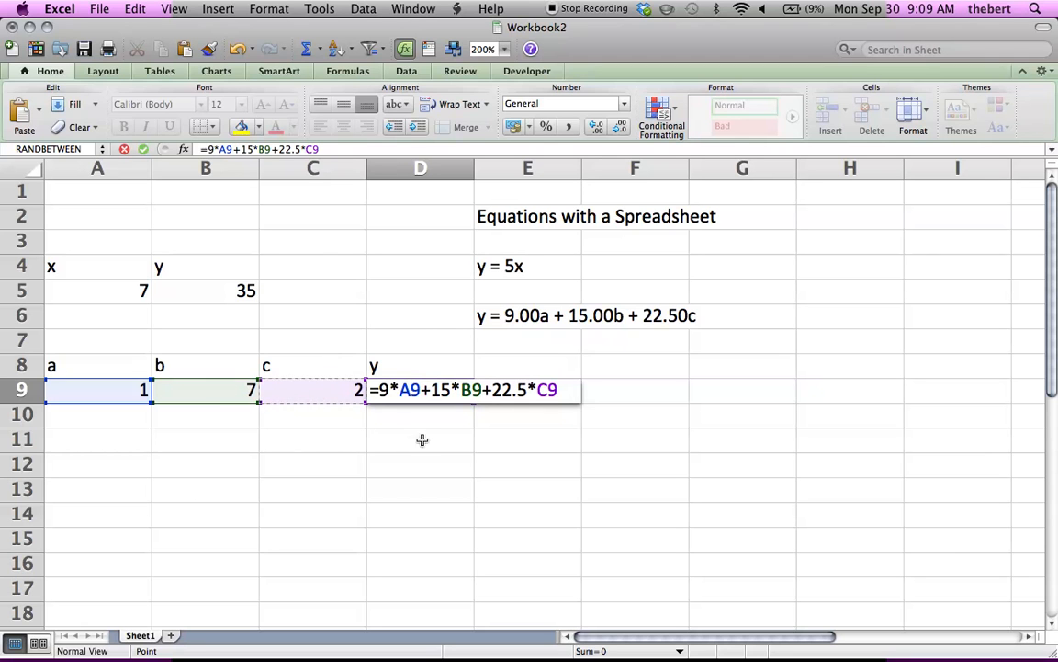
pyautogui.press('Return')
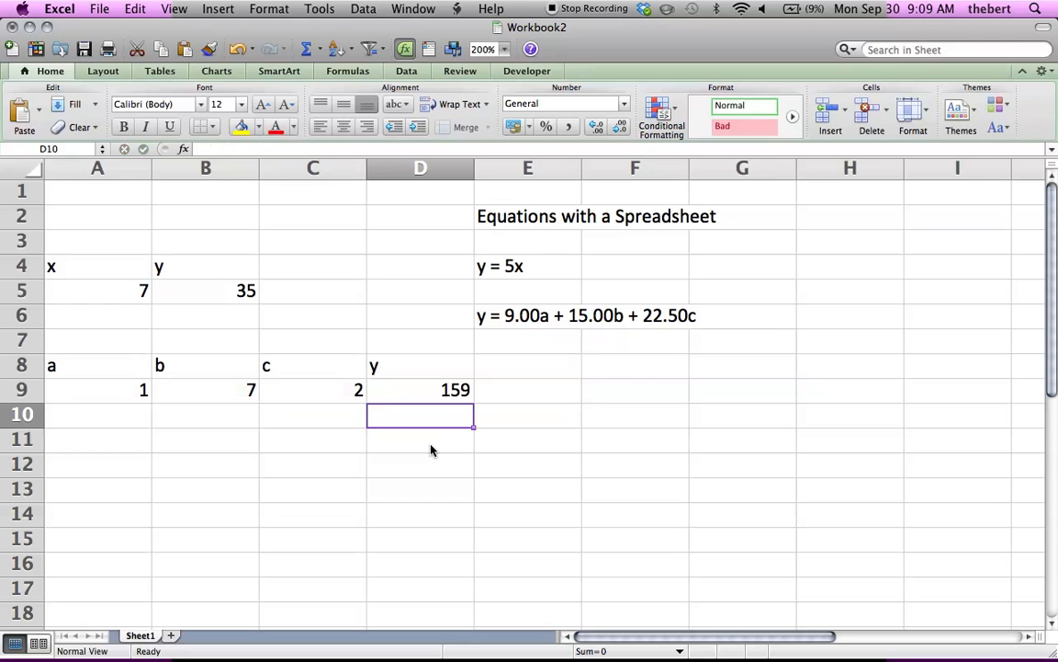
# Format the y result in cell D9 as Currency
pyautogui.click(437, 390)
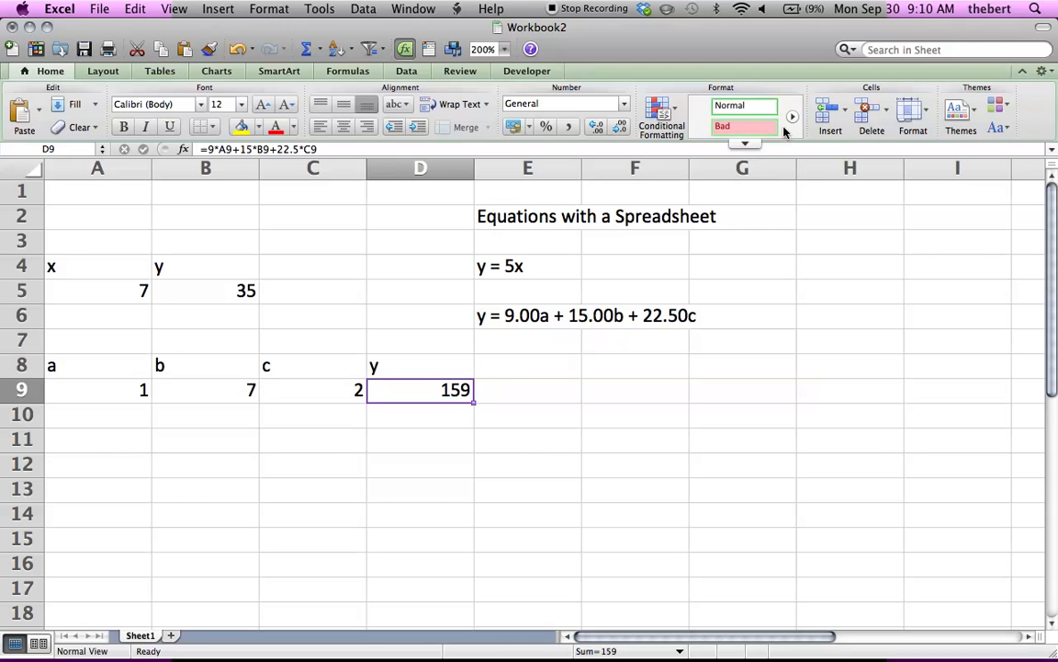
pyautogui.click(924, 114)
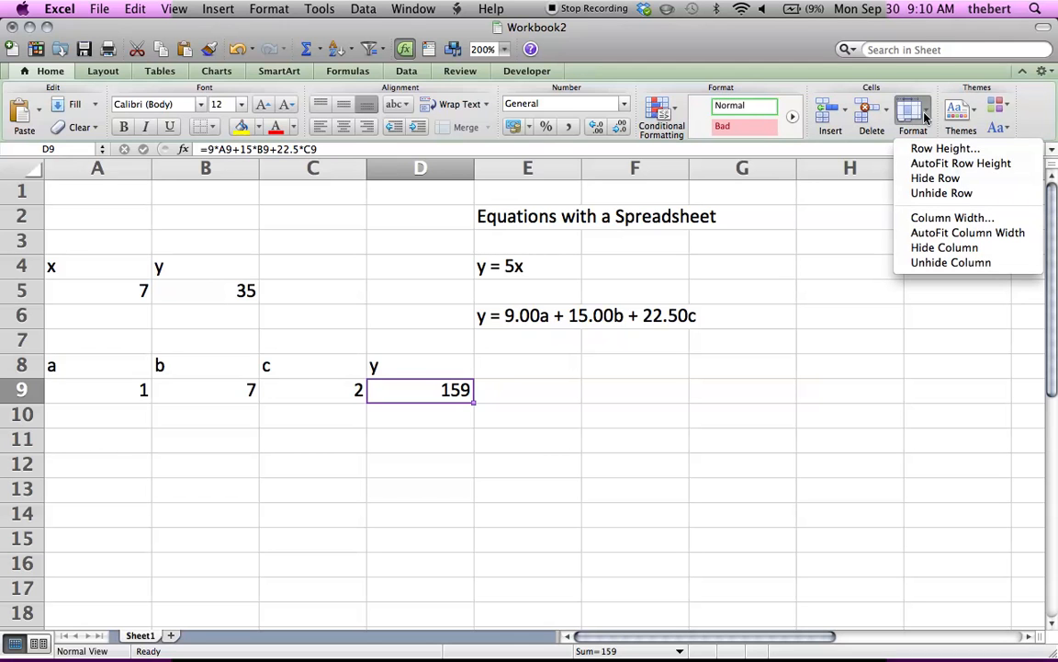
pyautogui.click(916, 116)
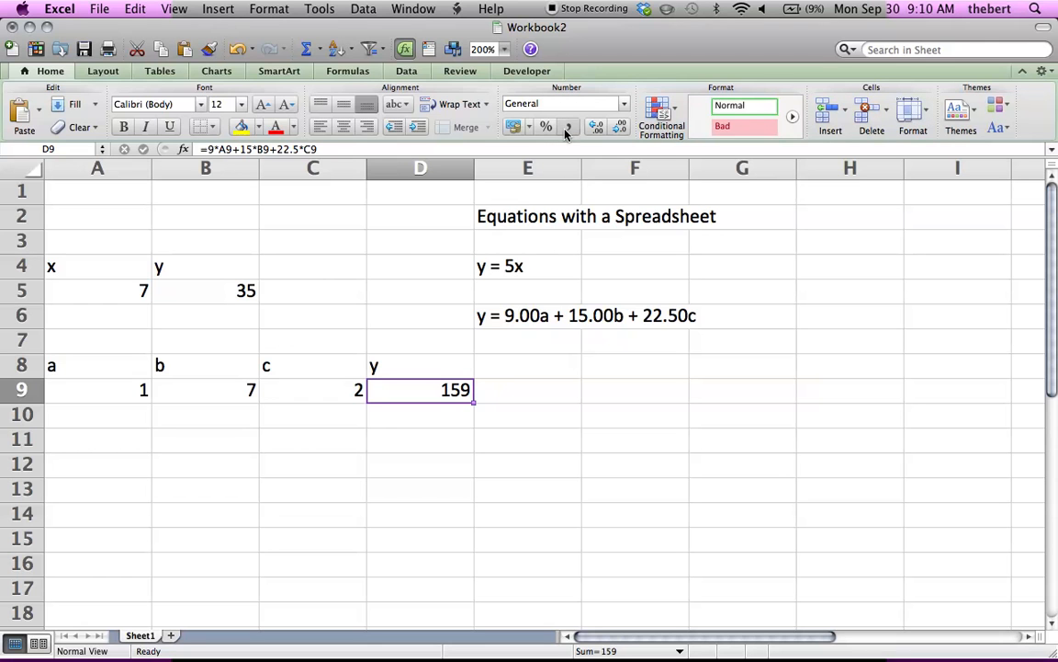
pyautogui.click(625, 105)
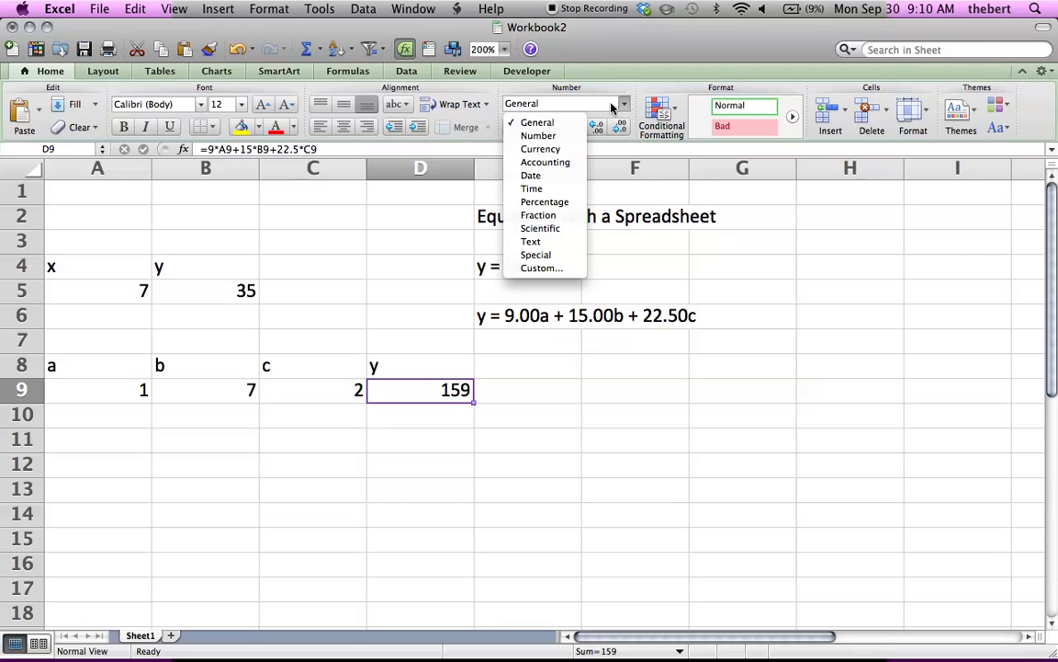
pyautogui.click(539, 150)
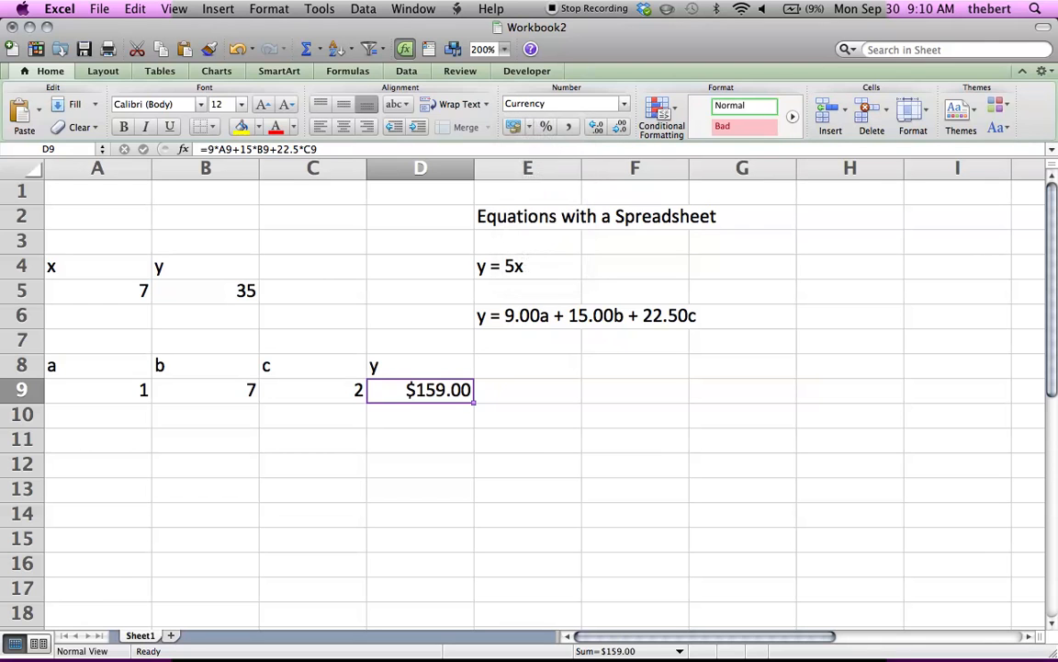